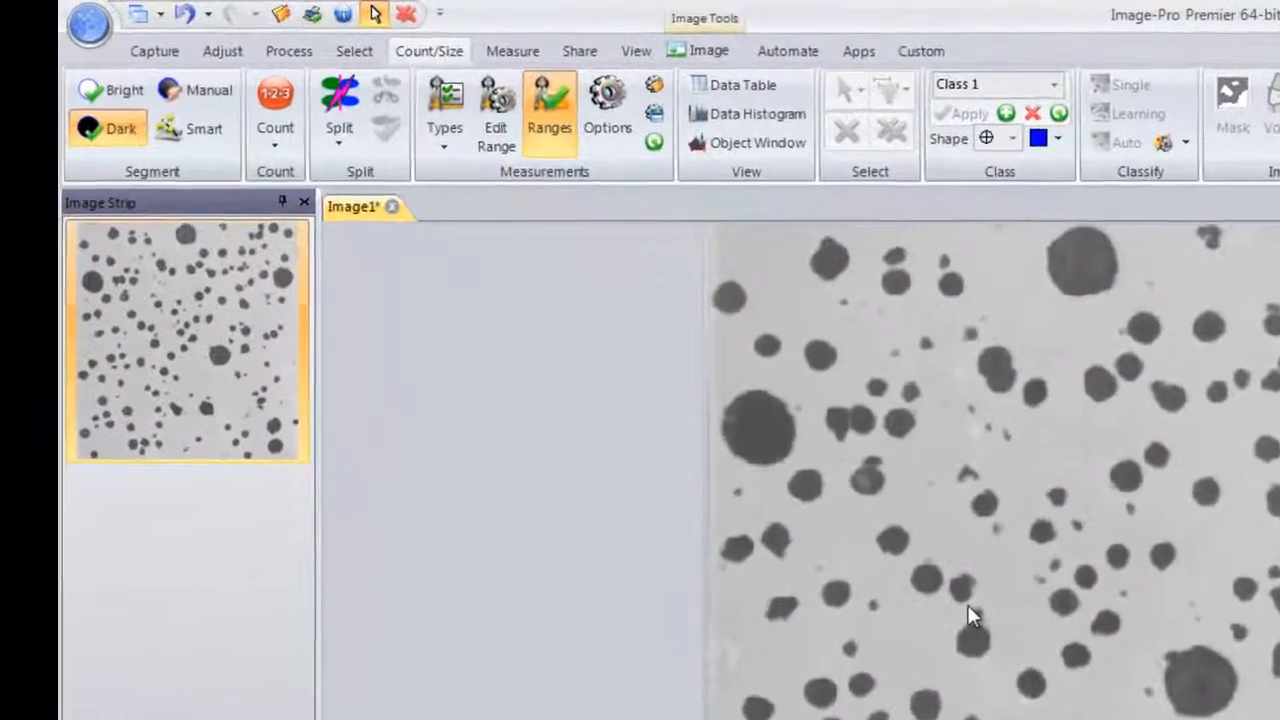
Step: Start recording a new macro named CountDarkObjects_2
click(809, 52)
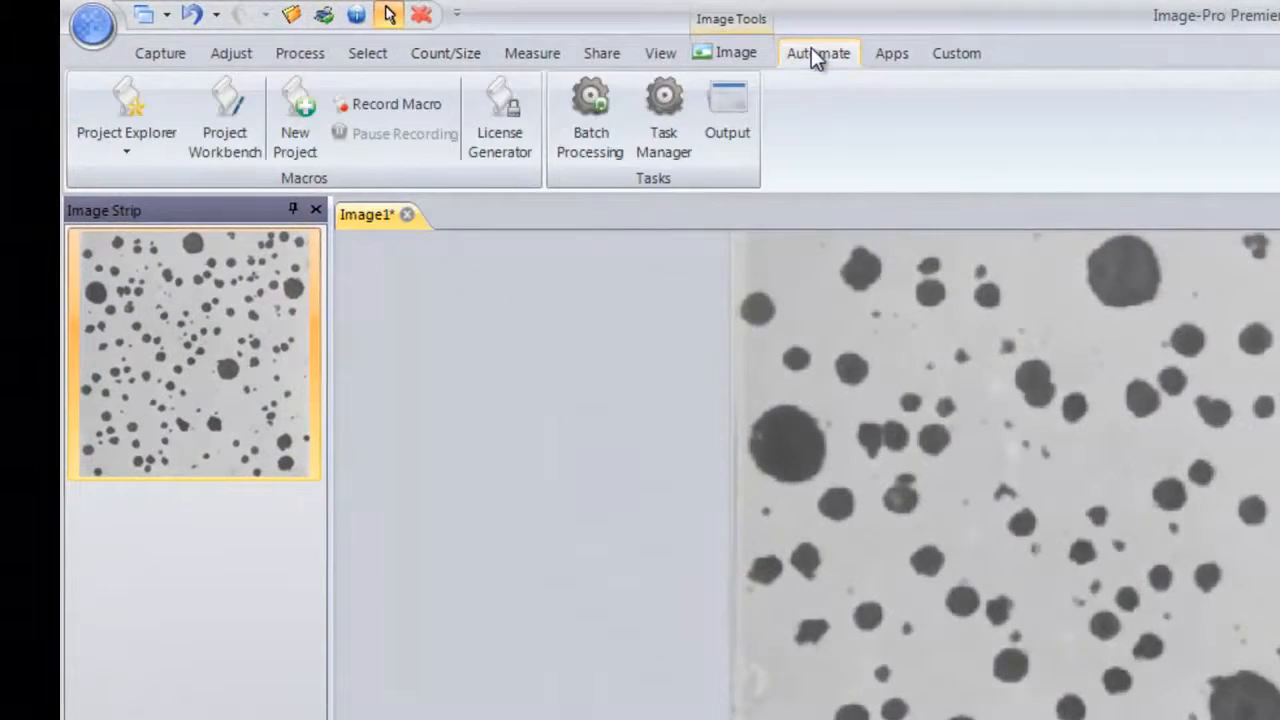
click(412, 105)
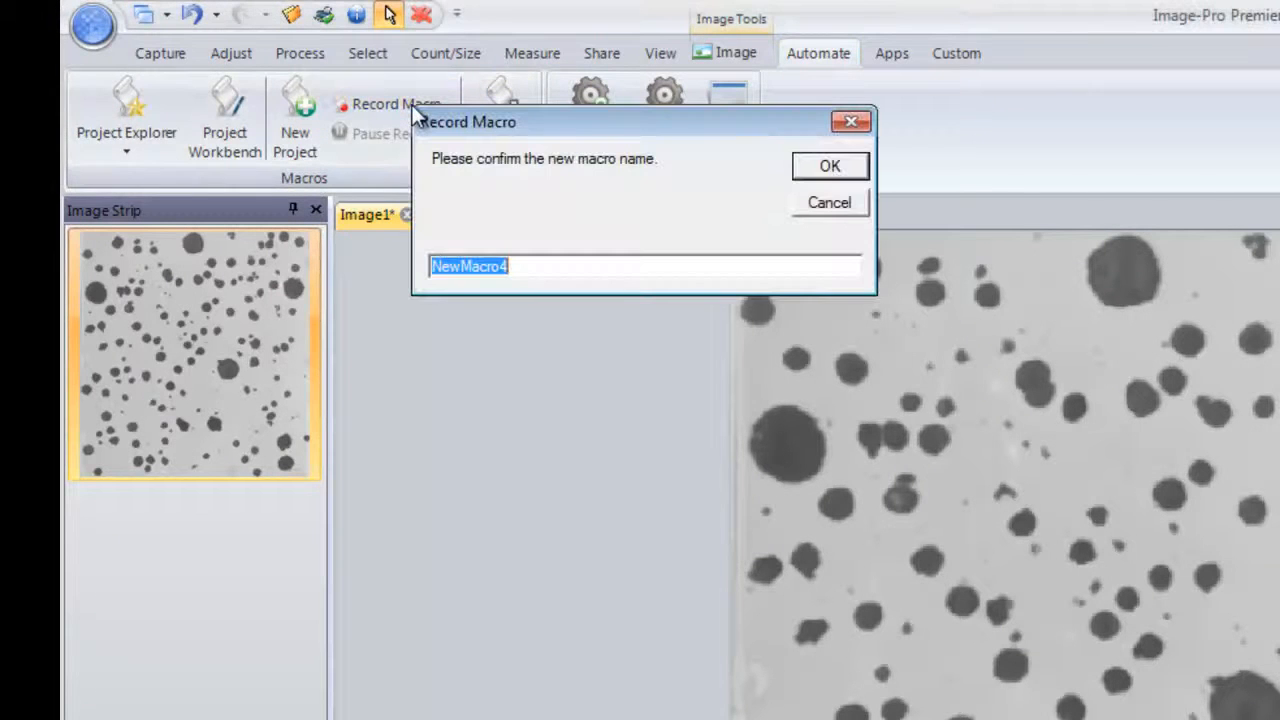
text(C)
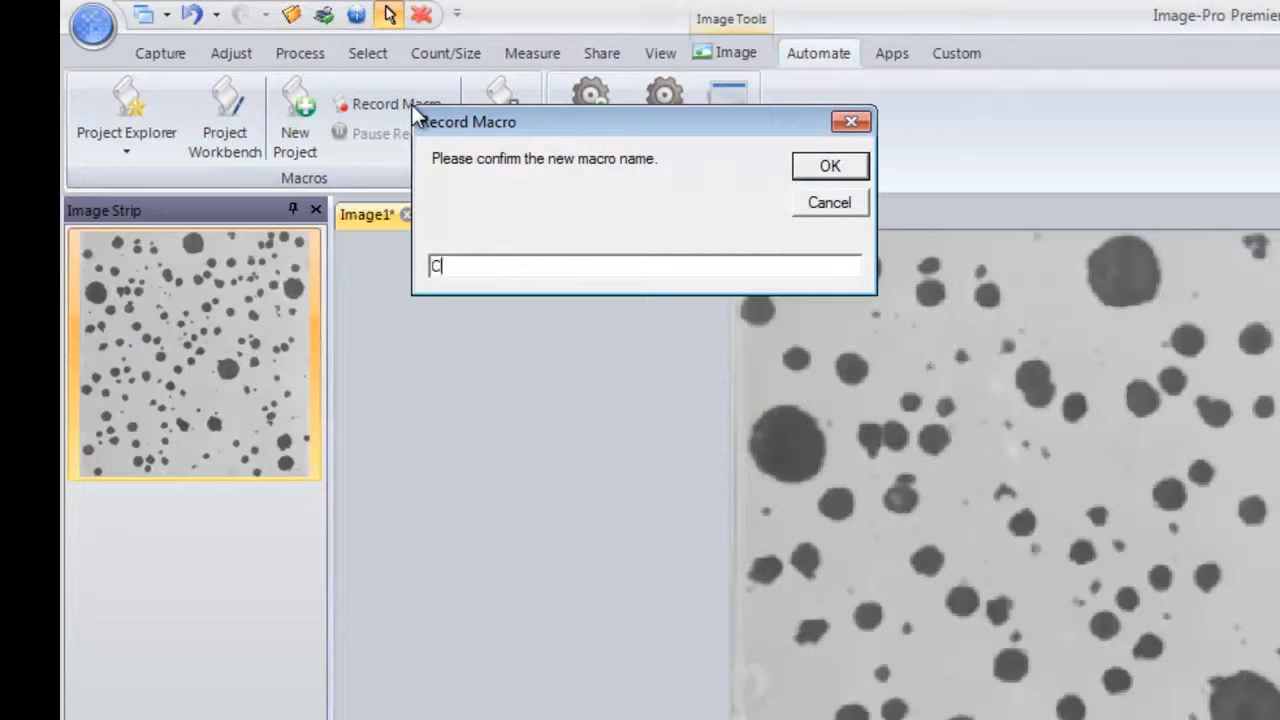
text(ountDarkObjects)
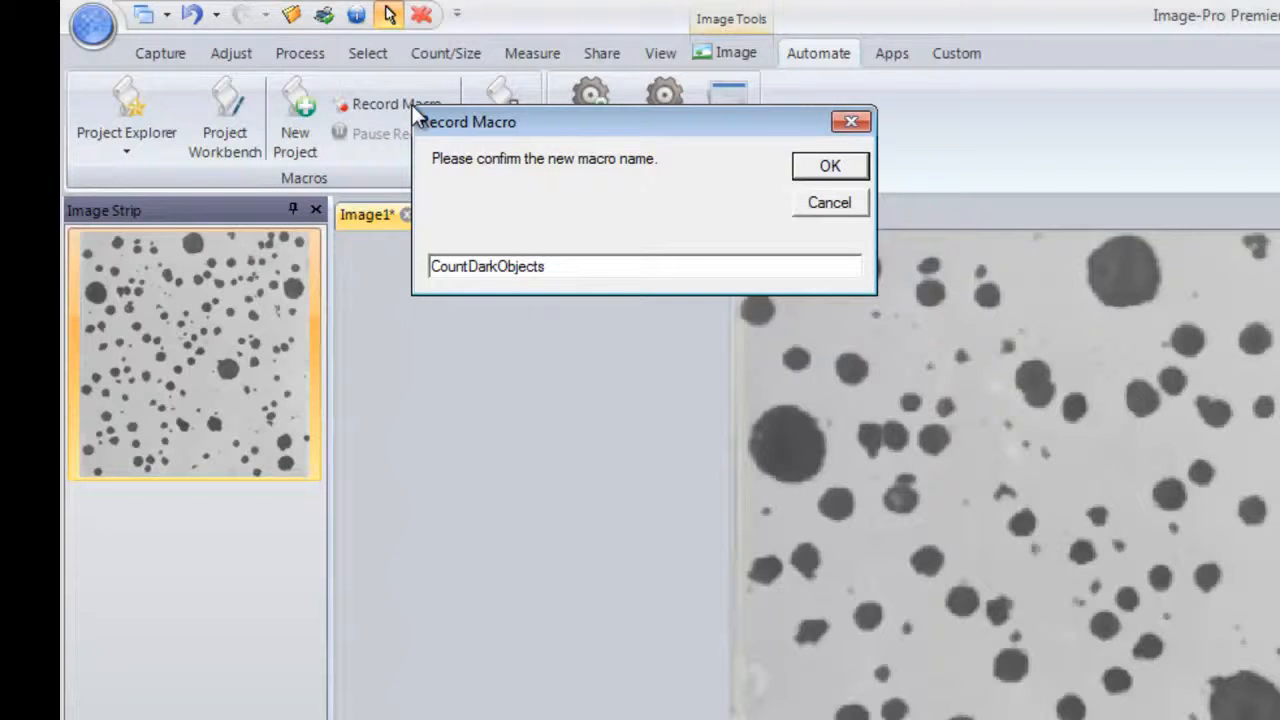
text(_2)
click(822, 168)
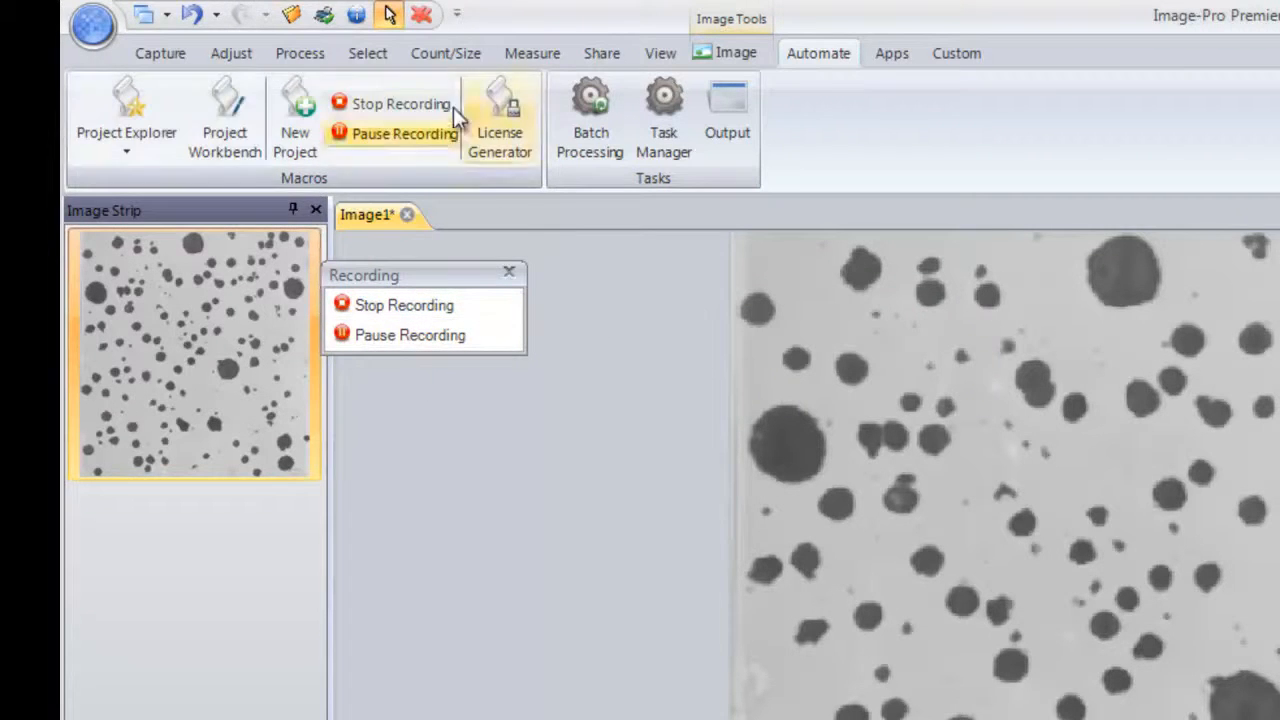
Step: Segment the dark objects in the image and set the Data Collector's automatic collection option
click(453, 58)
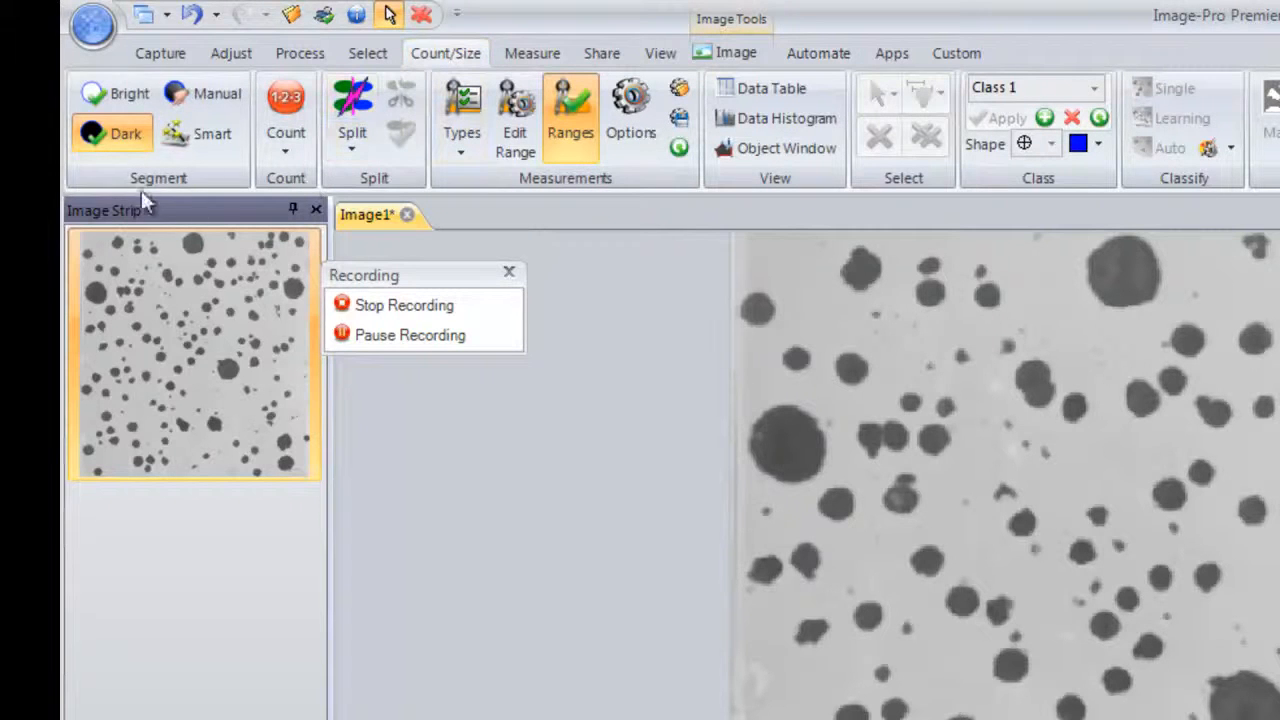
click(114, 131)
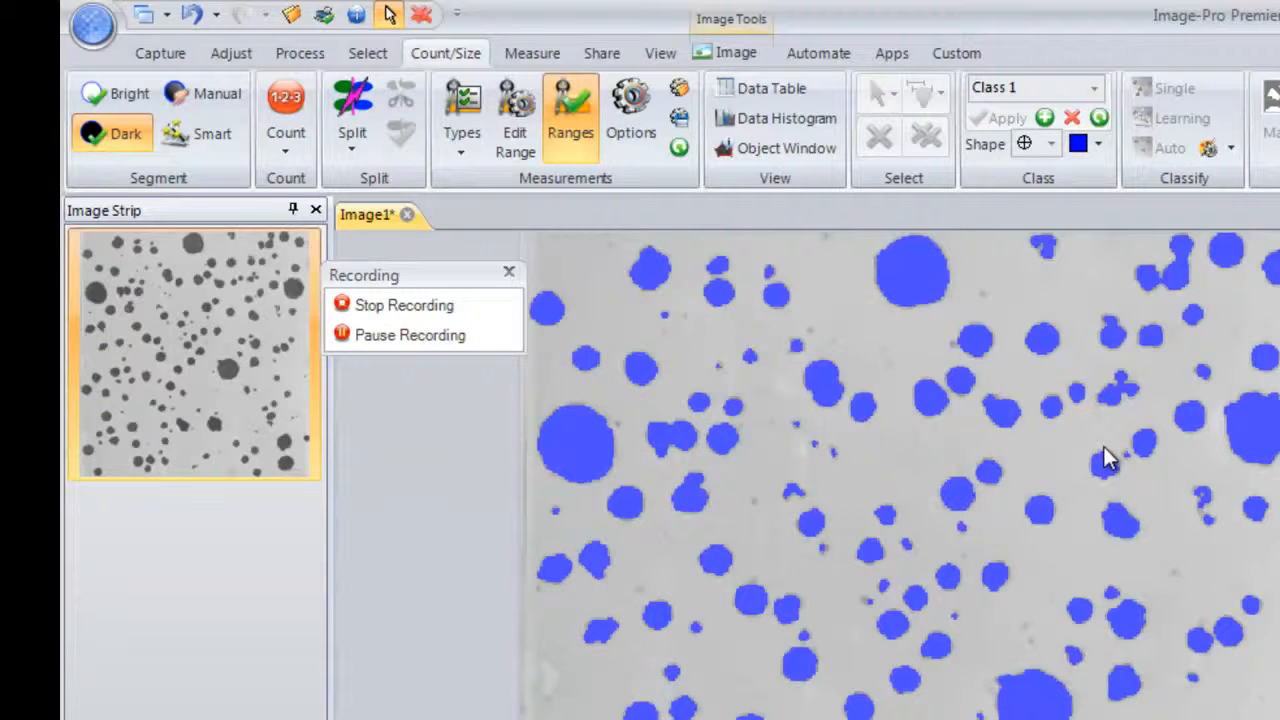
click(532, 53)
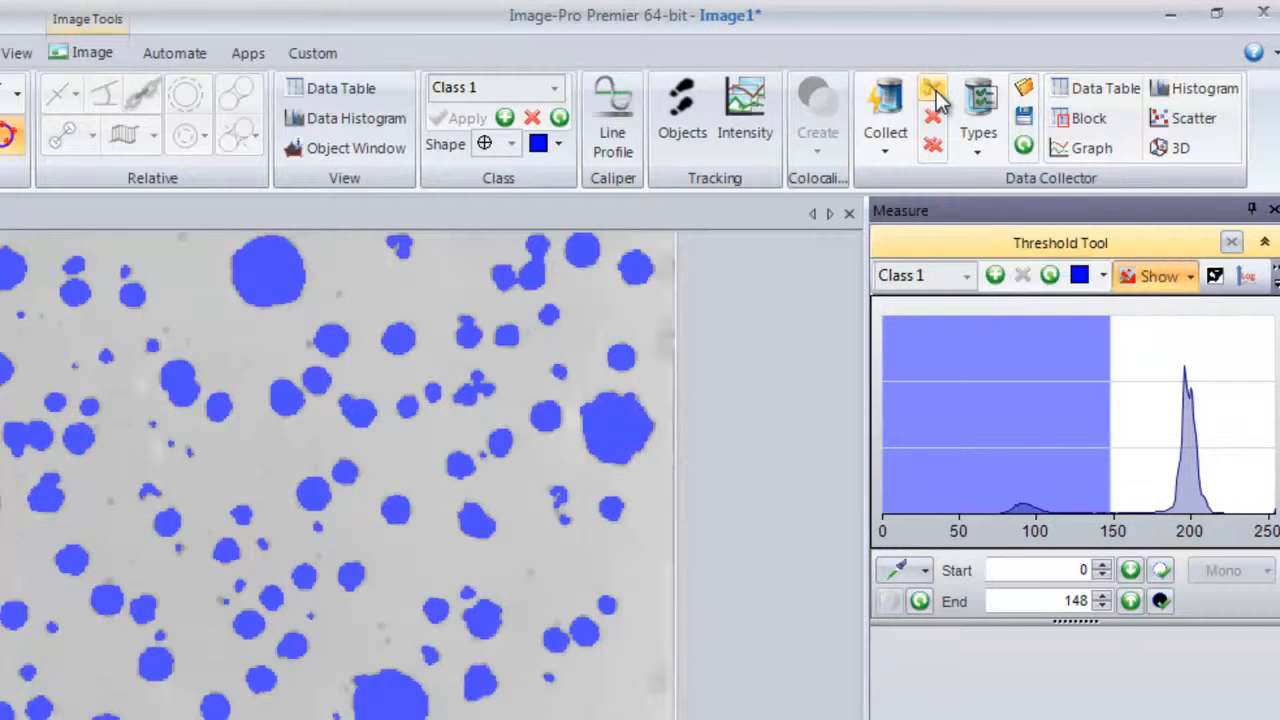
click(935, 92)
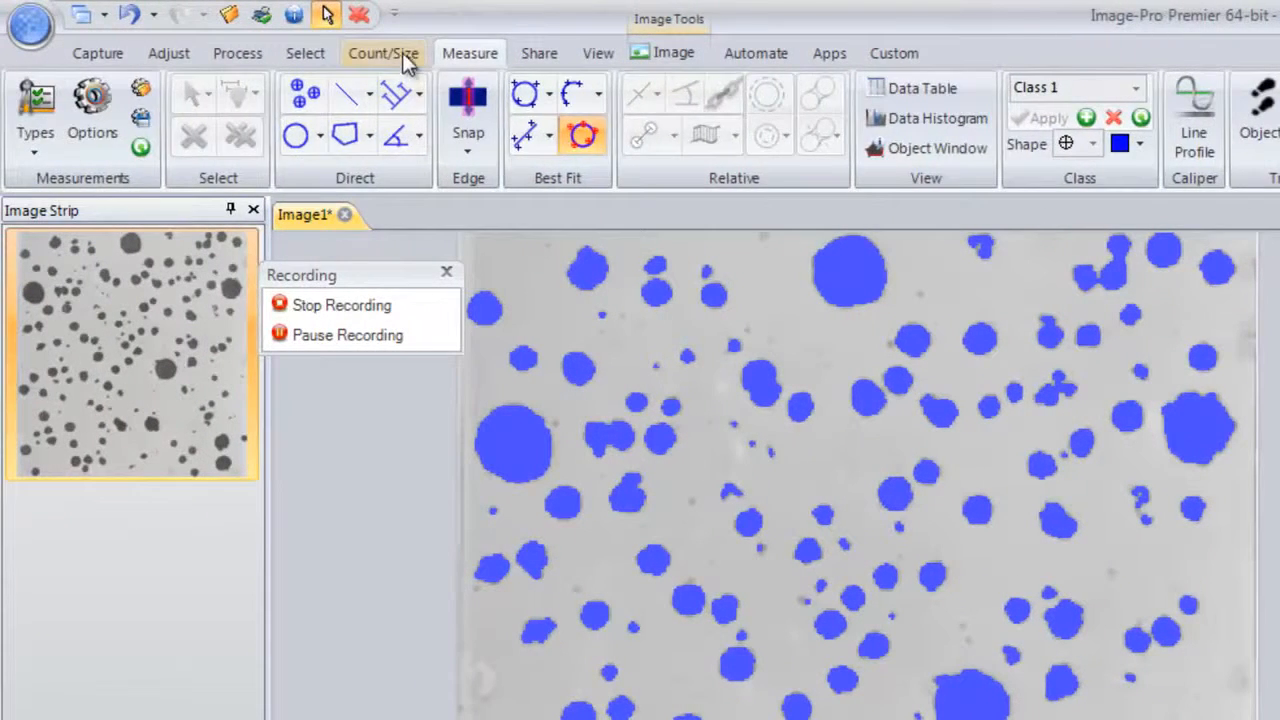
Step: Count the segmented dark objects and stop the macro recording
click(404, 55)
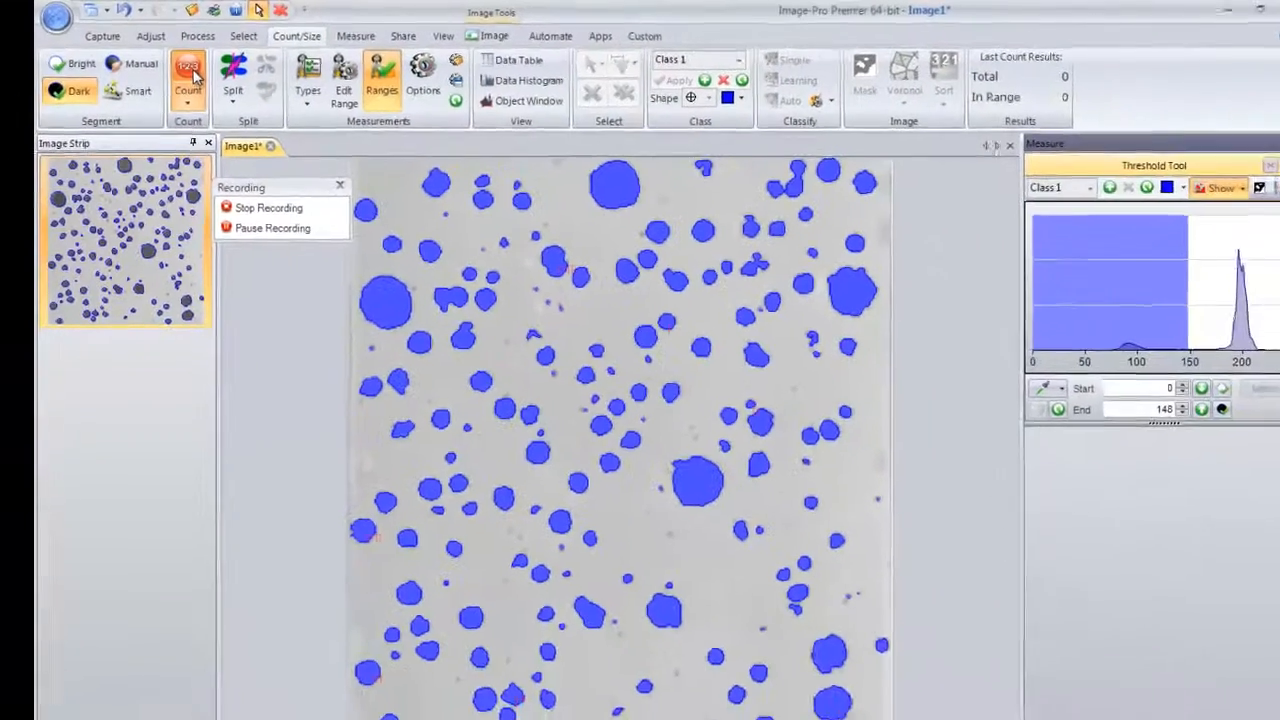
click(202, 80)
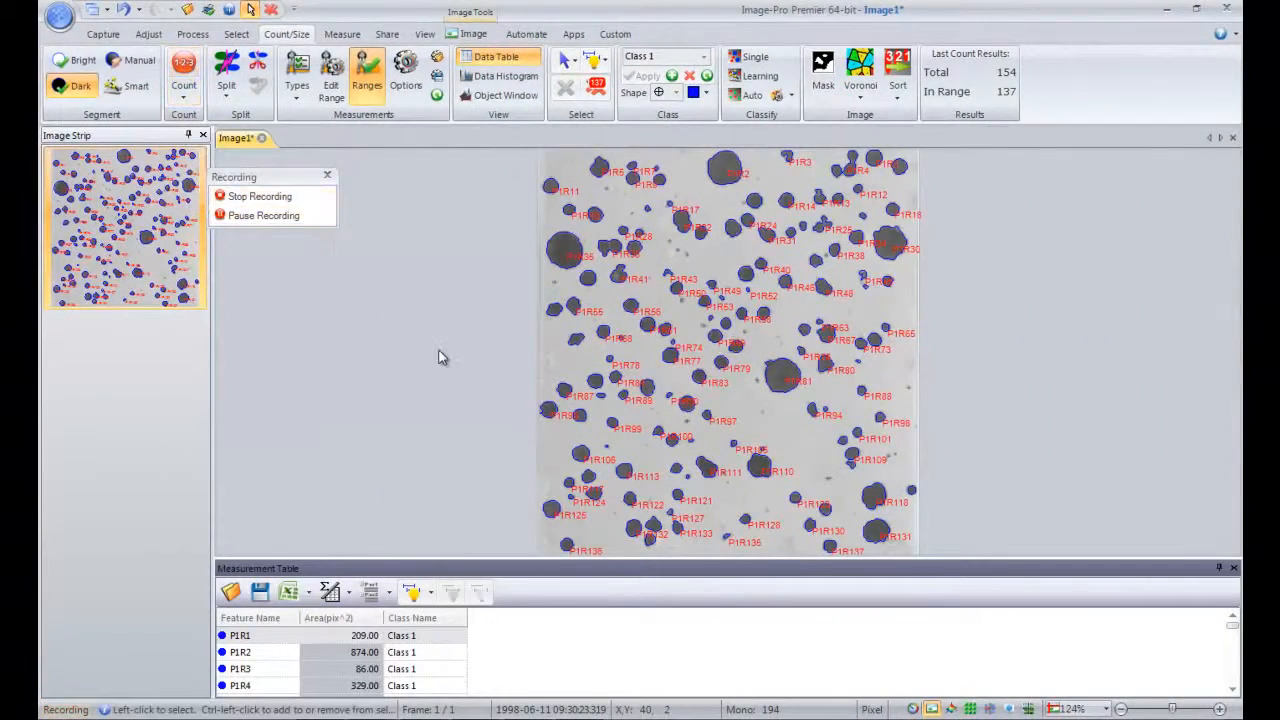
click(251, 199)
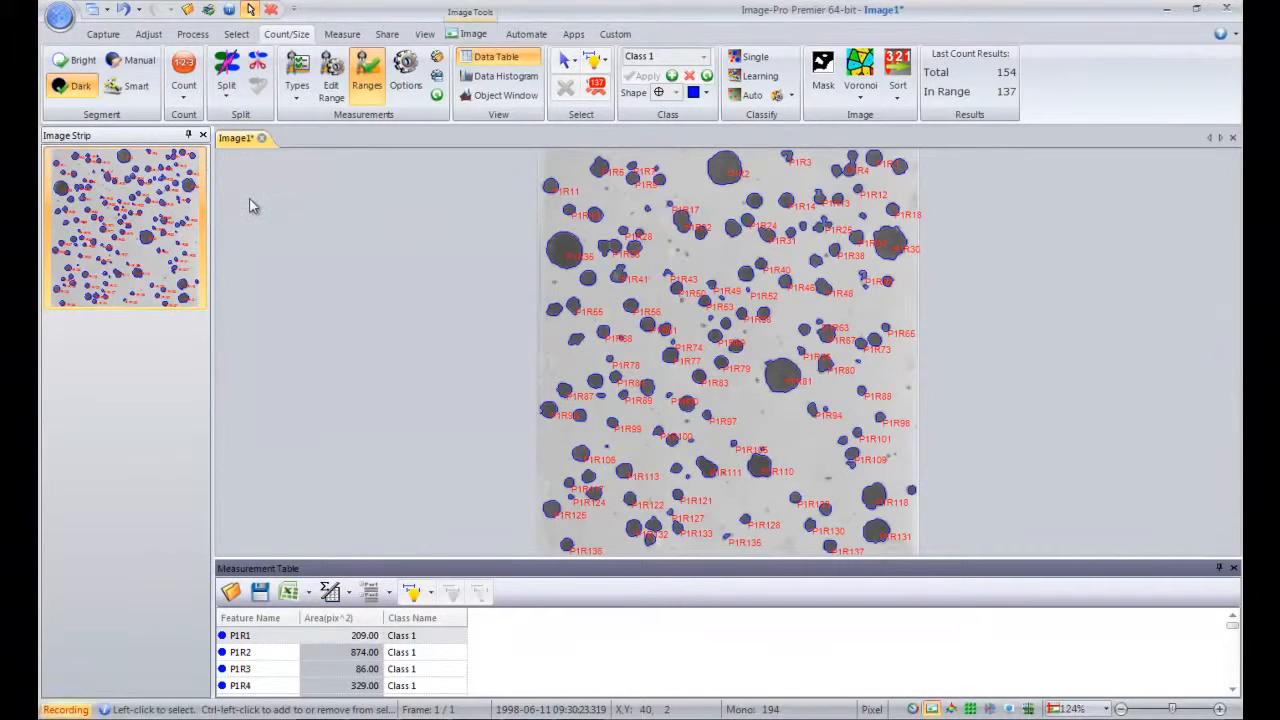
Step: Delete all counted objects from the image and run the CountDarkObjects_2 macro on it
click(595, 87)
click(526, 34)
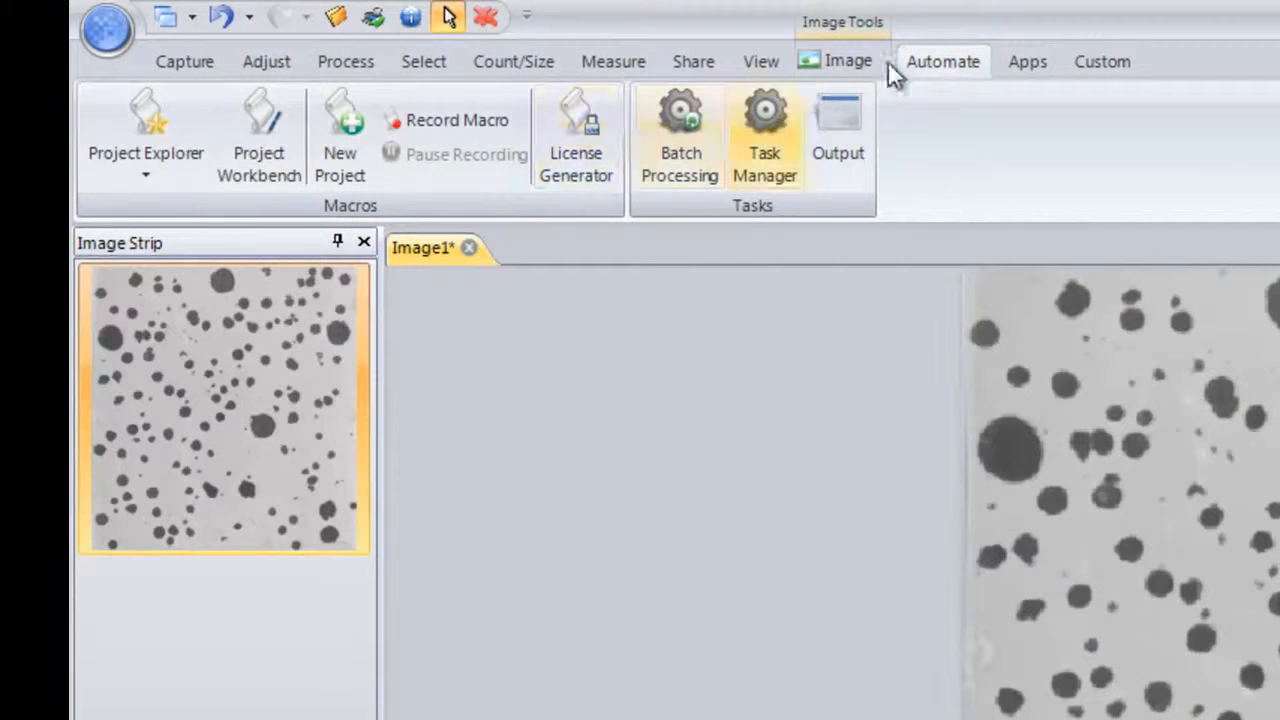
click(144, 179)
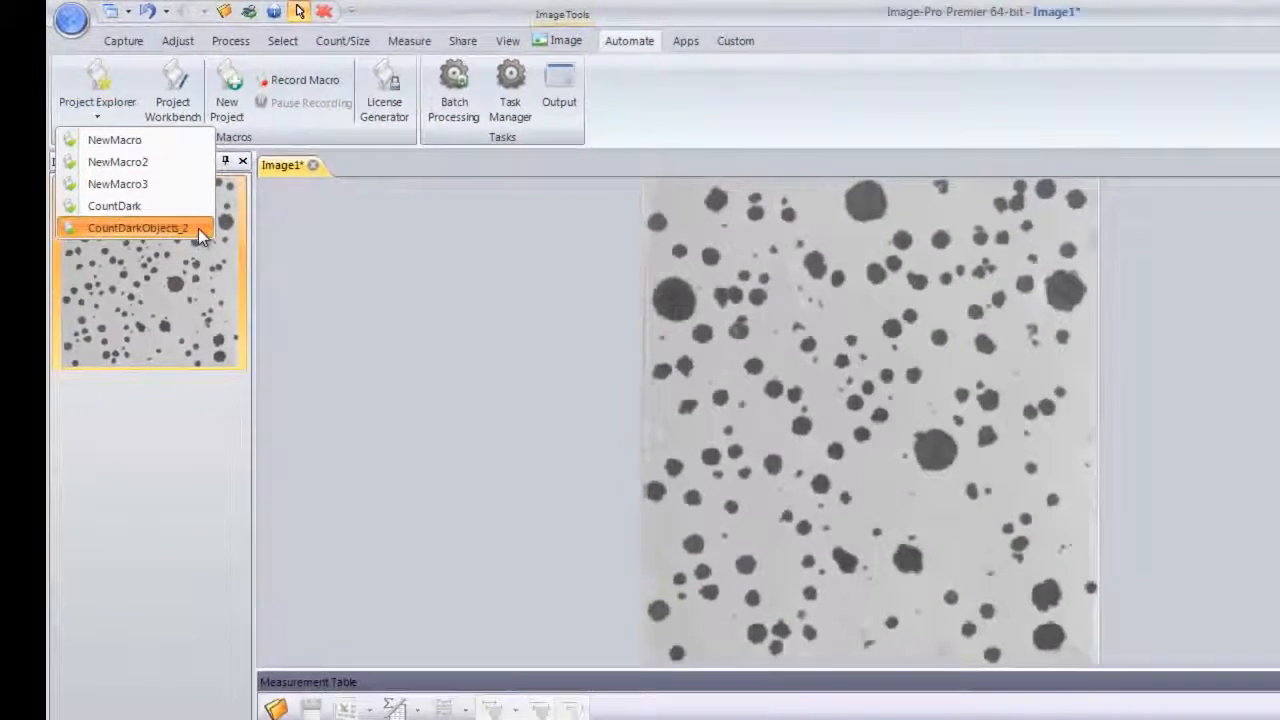
click(198, 228)
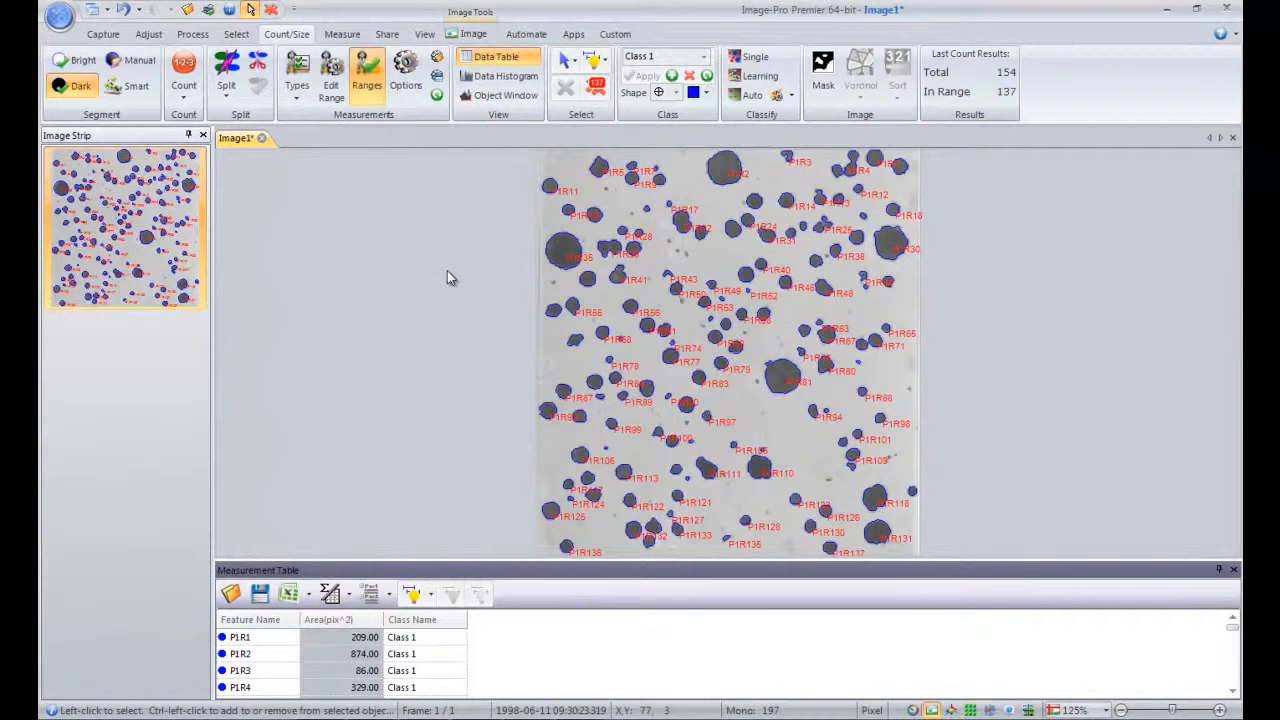
Step: Examine the macro's collected measurements in the Data Collector table and close the table
click(341, 34)
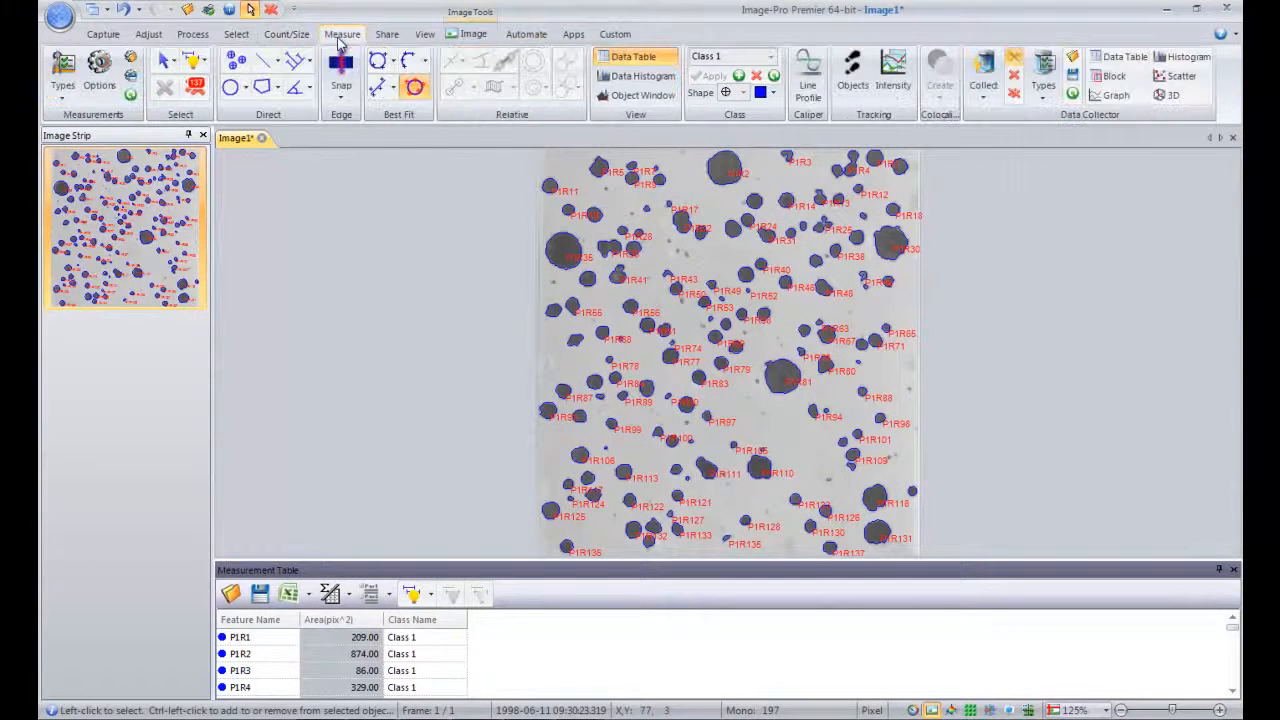
click(1115, 62)
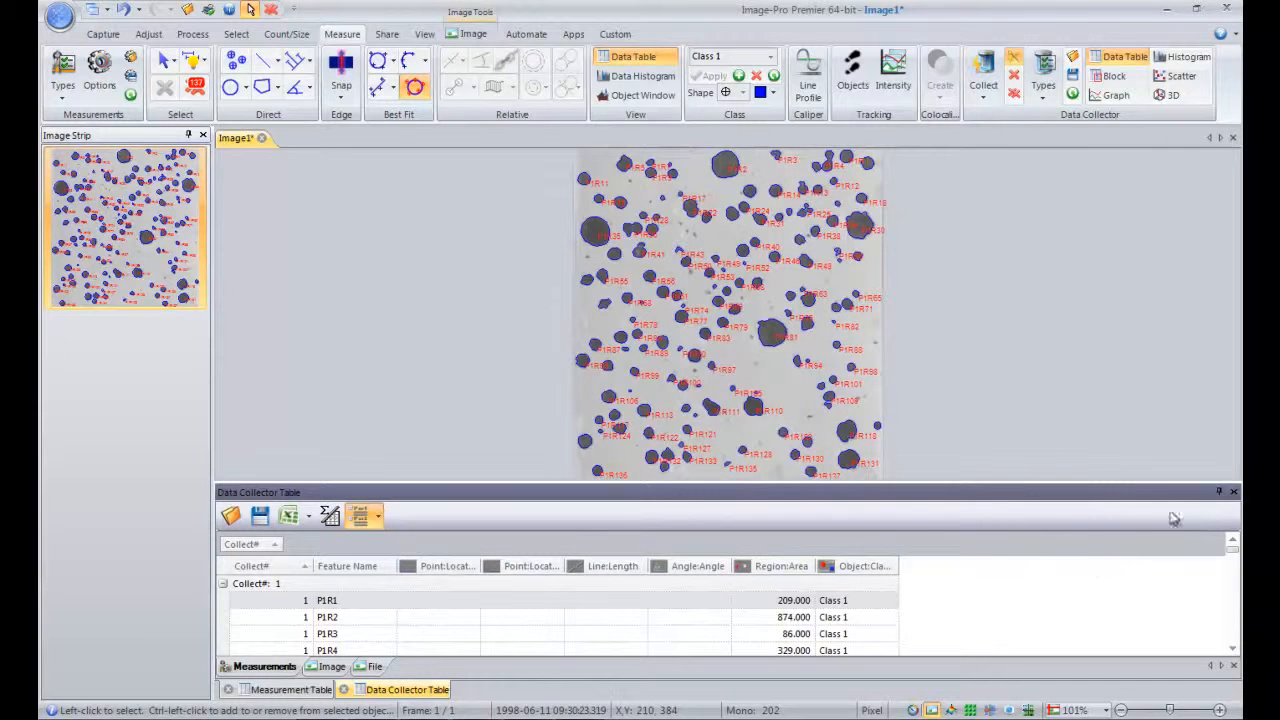
click(1233, 492)
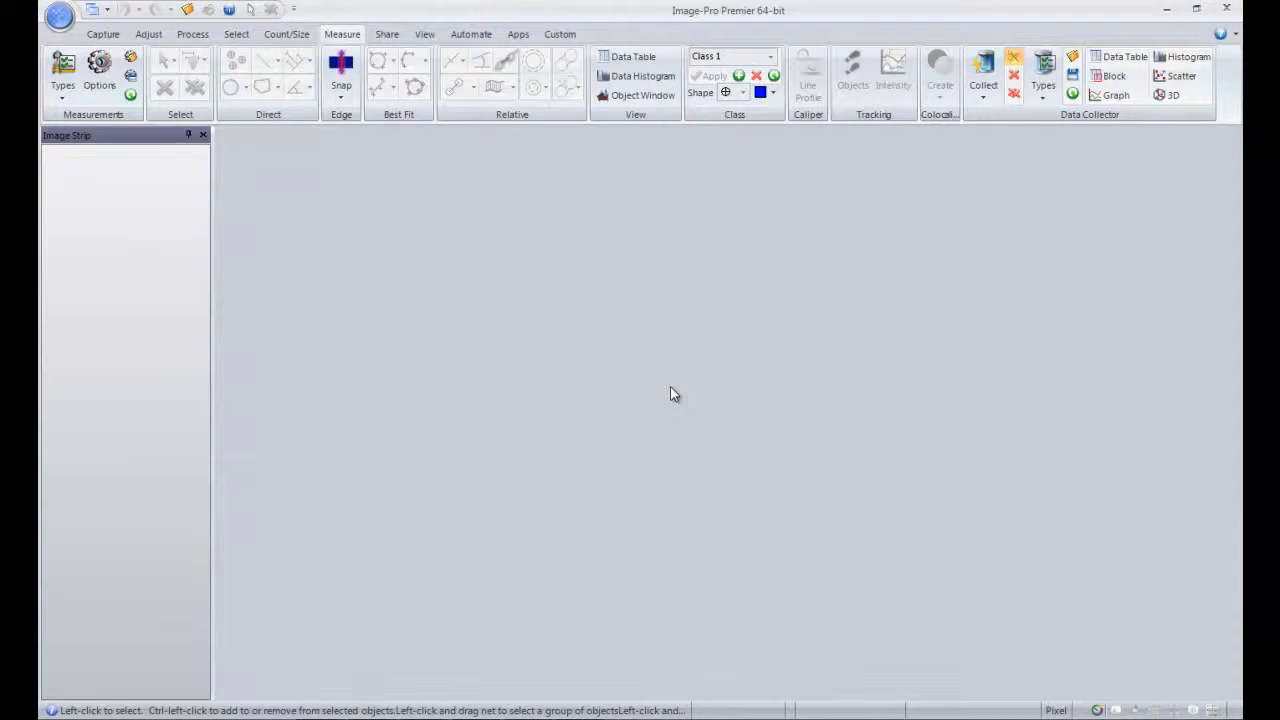
Step: Open Batch Processing and set its Loop On macro to CountDarkObjects_2
click(471, 35)
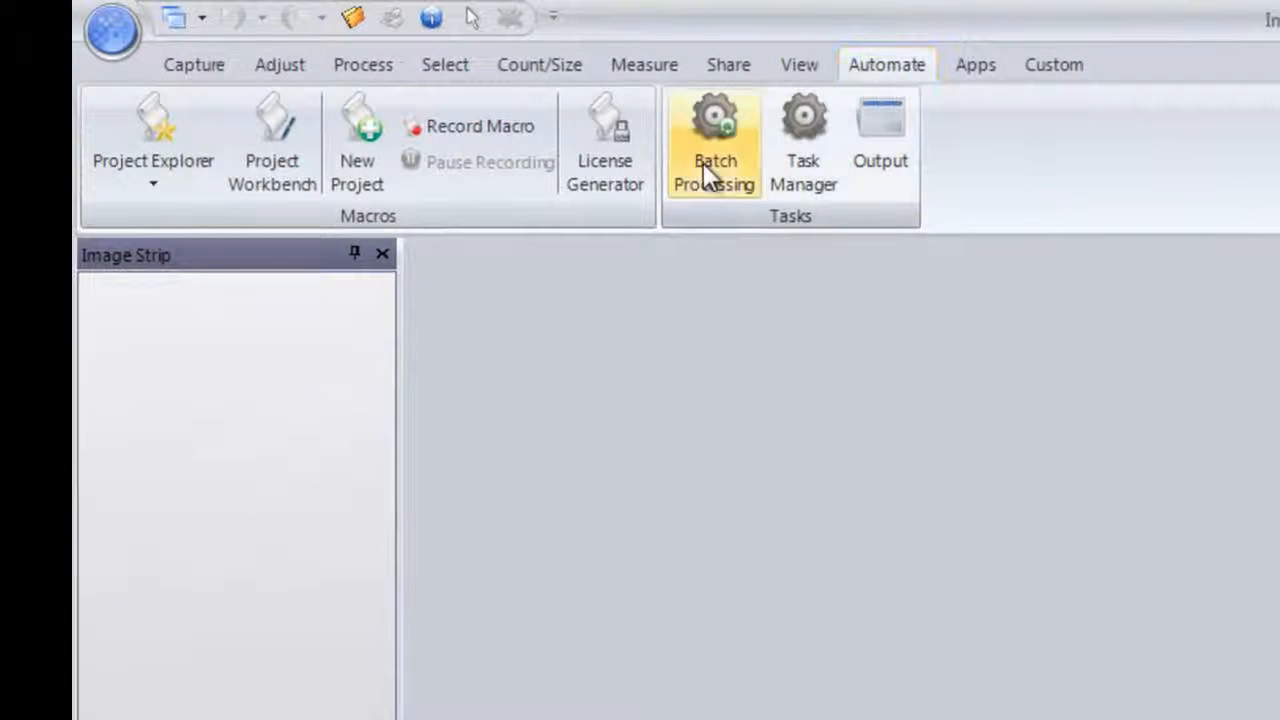
click(714, 160)
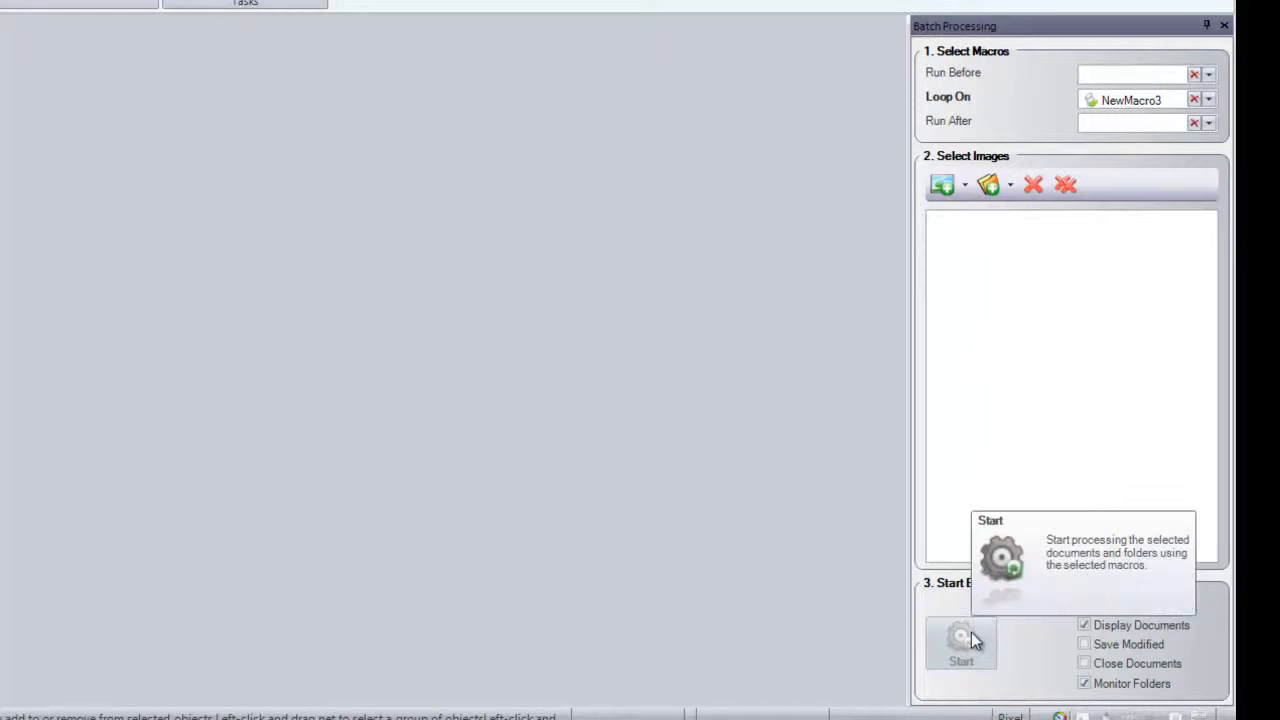
click(1210, 99)
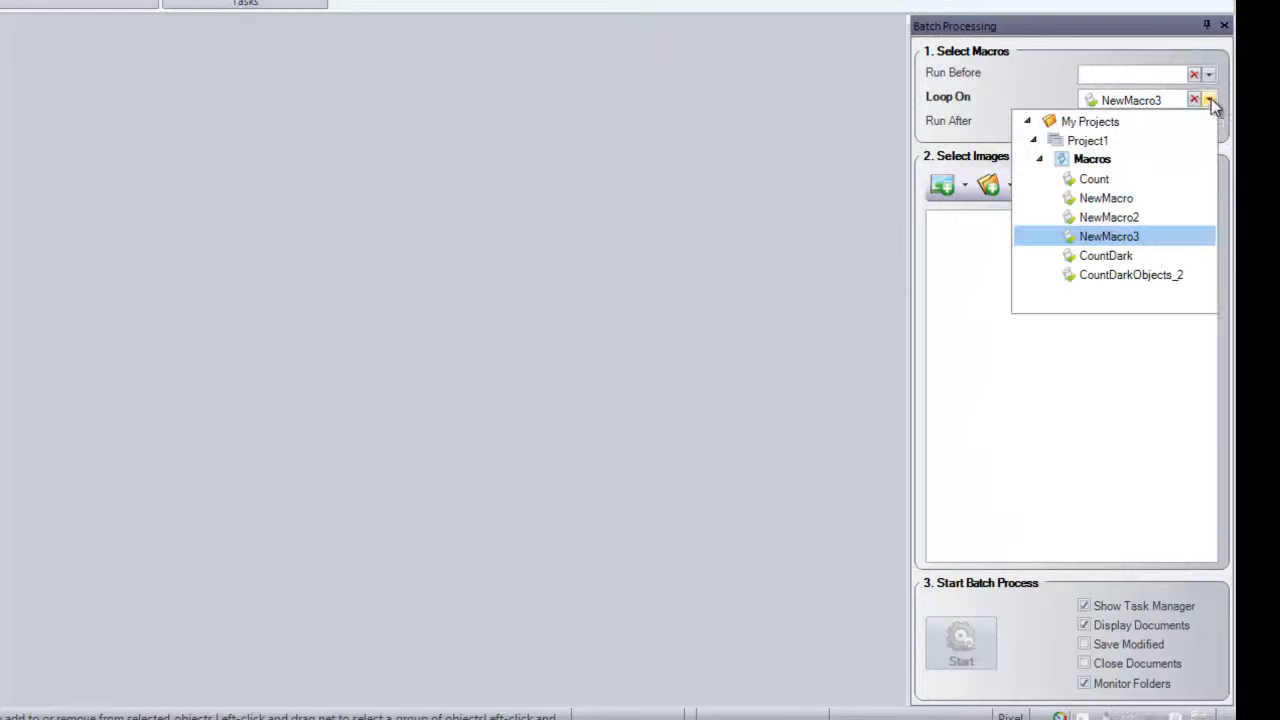
click(1117, 278)
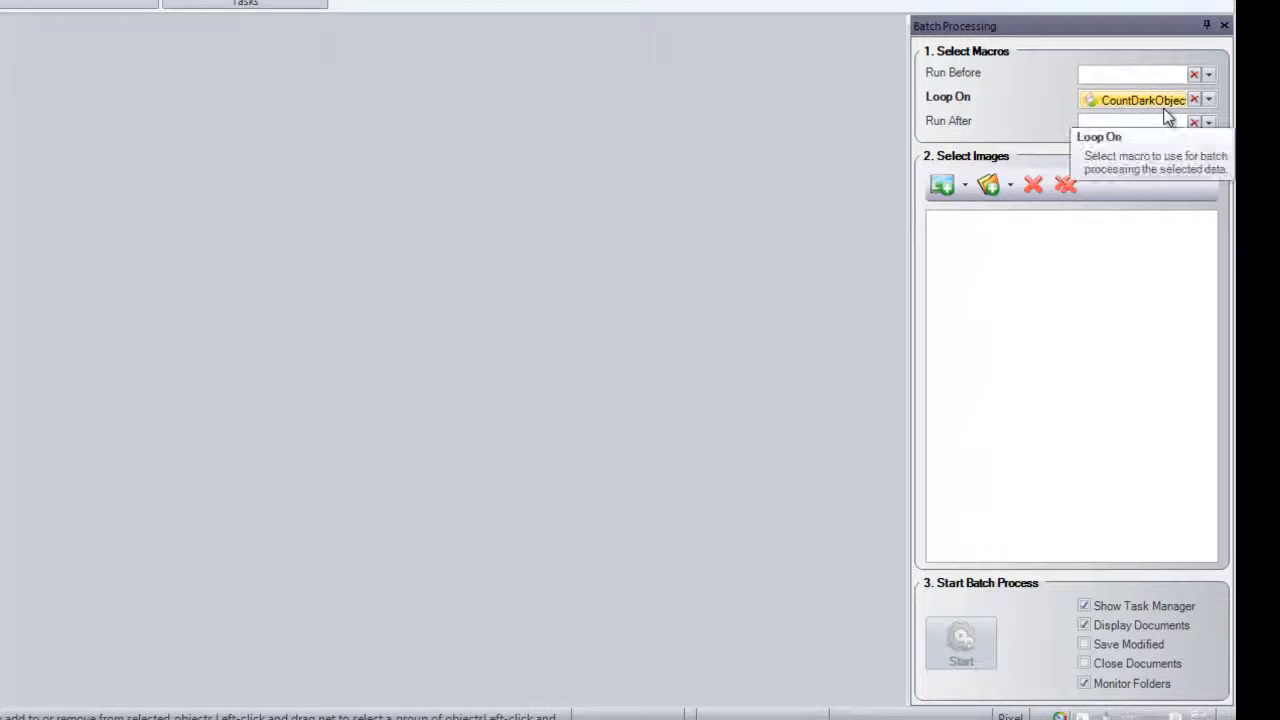
Step: Add the BatchImages folder inside Demo Images Premier to the batch and start the batch process
click(964, 187)
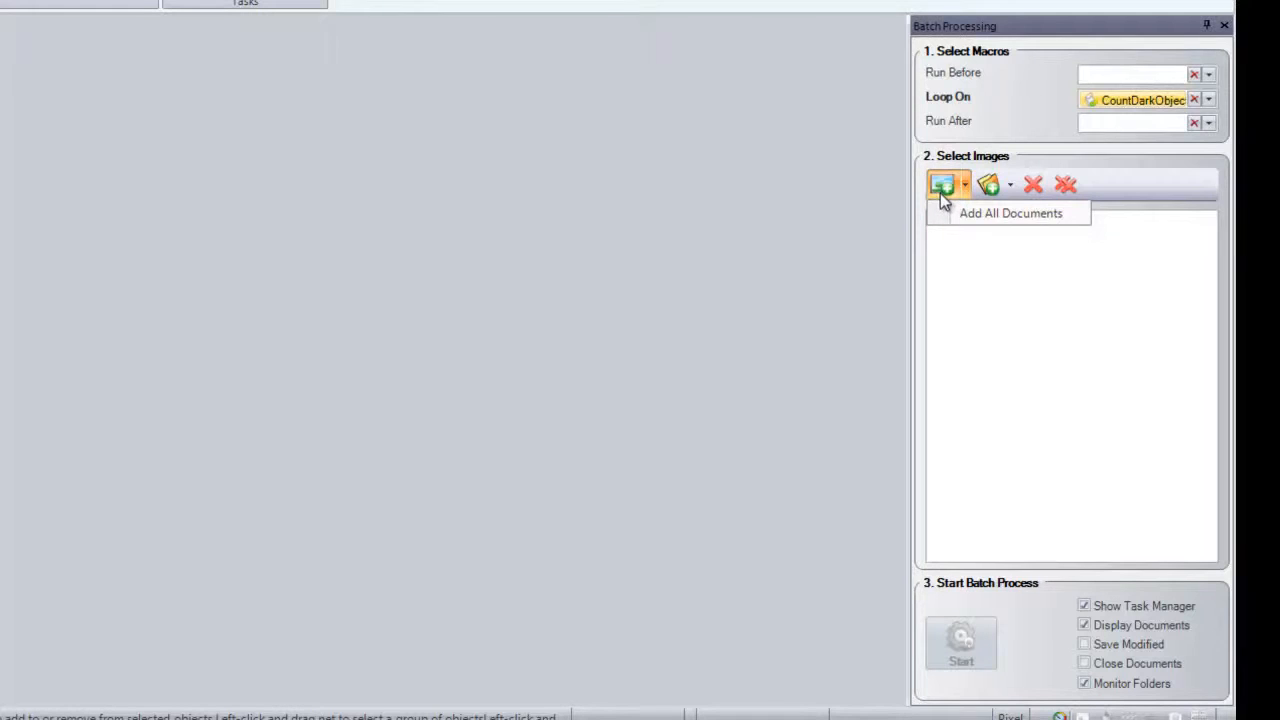
click(1029, 259)
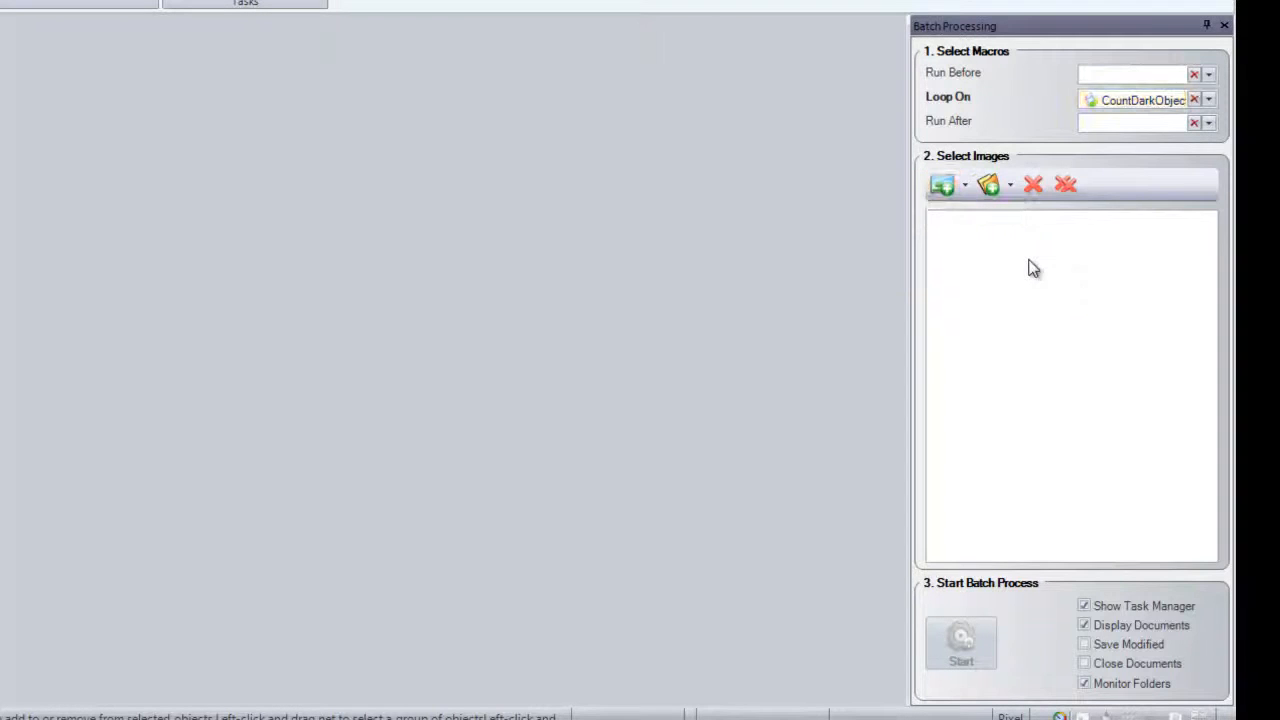
click(1011, 187)
click(988, 186)
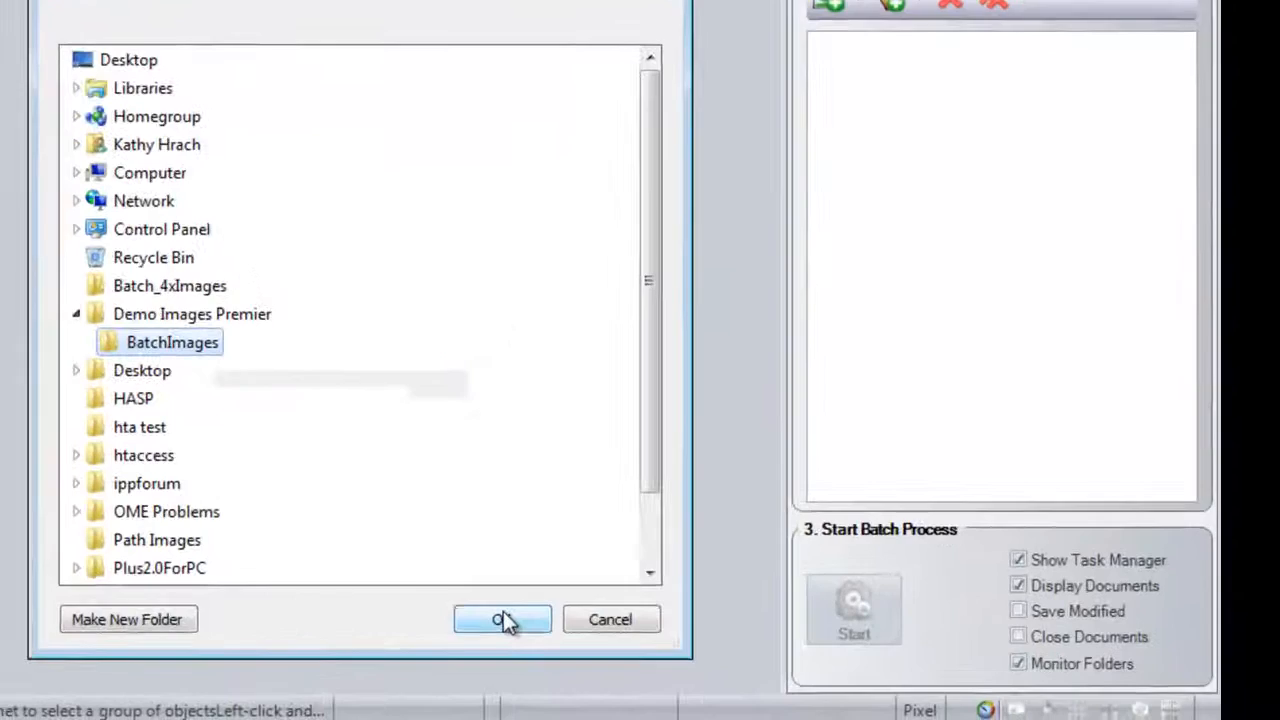
click(503, 618)
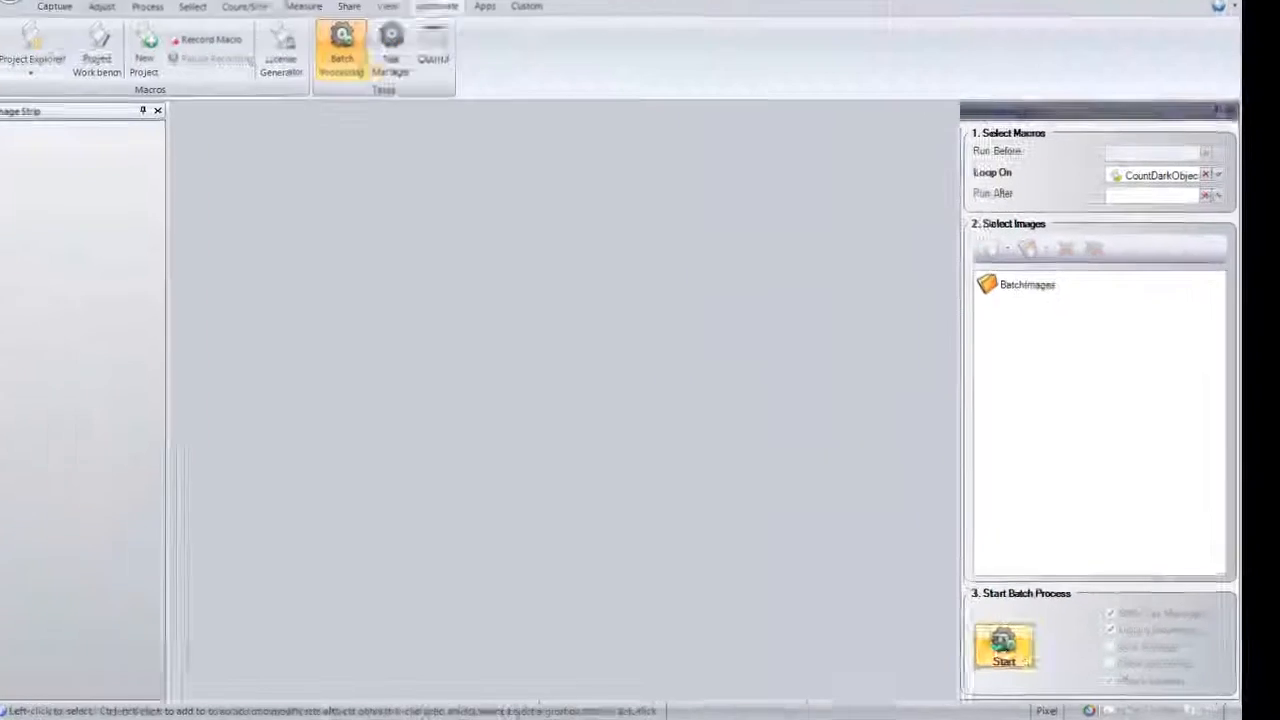
click(1004, 647)
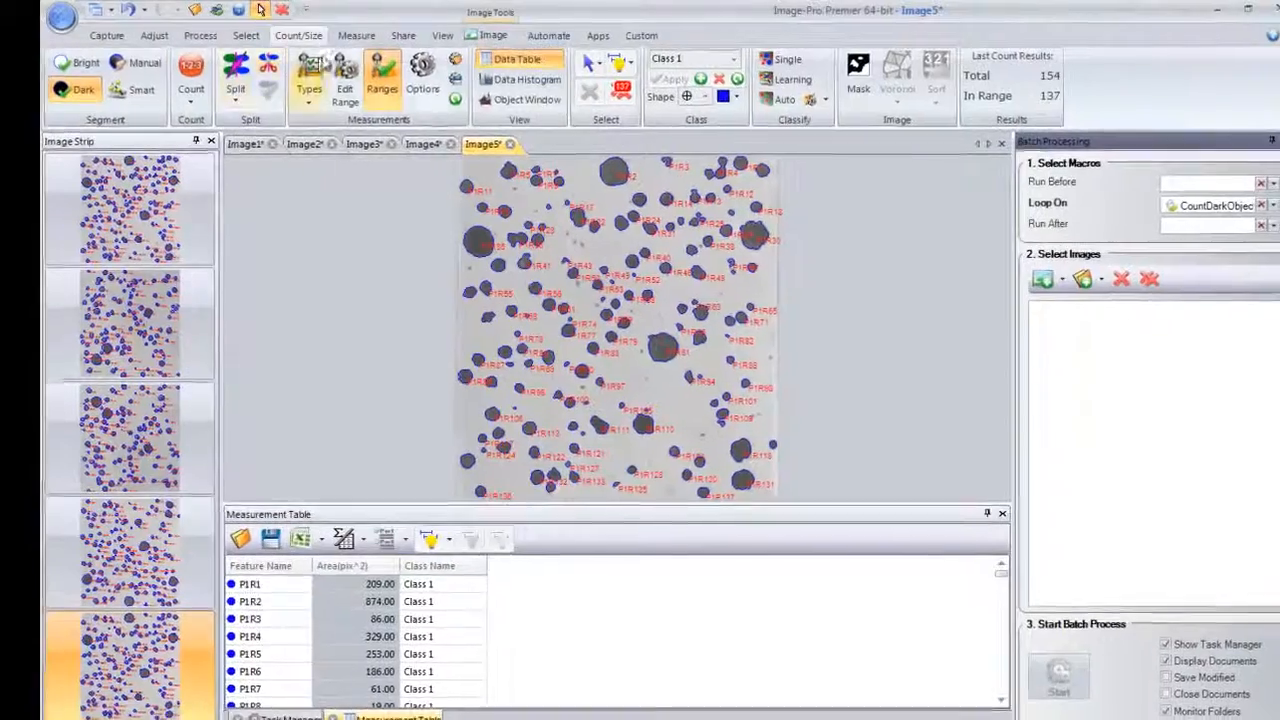
Step: Examine the batch measurements in the Data Collector table, enlarging the table for reading and shrinking it again
click(340, 34)
click(365, 37)
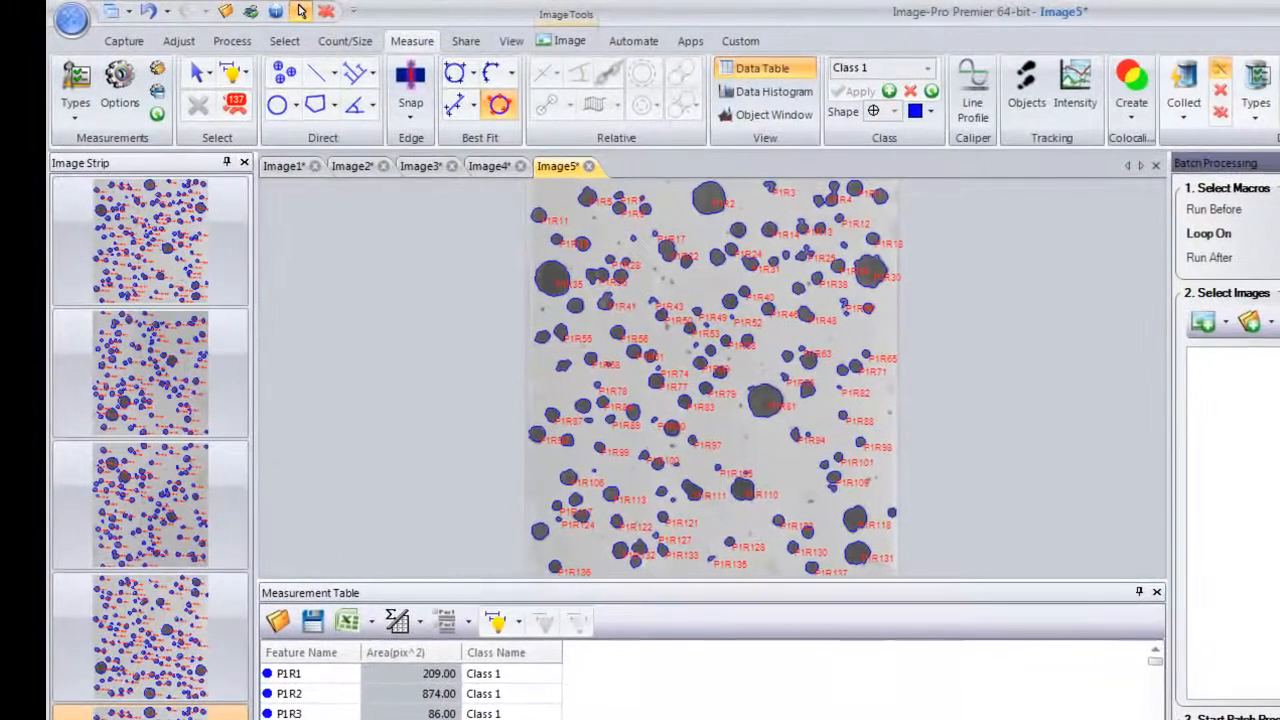
click(430, 719)
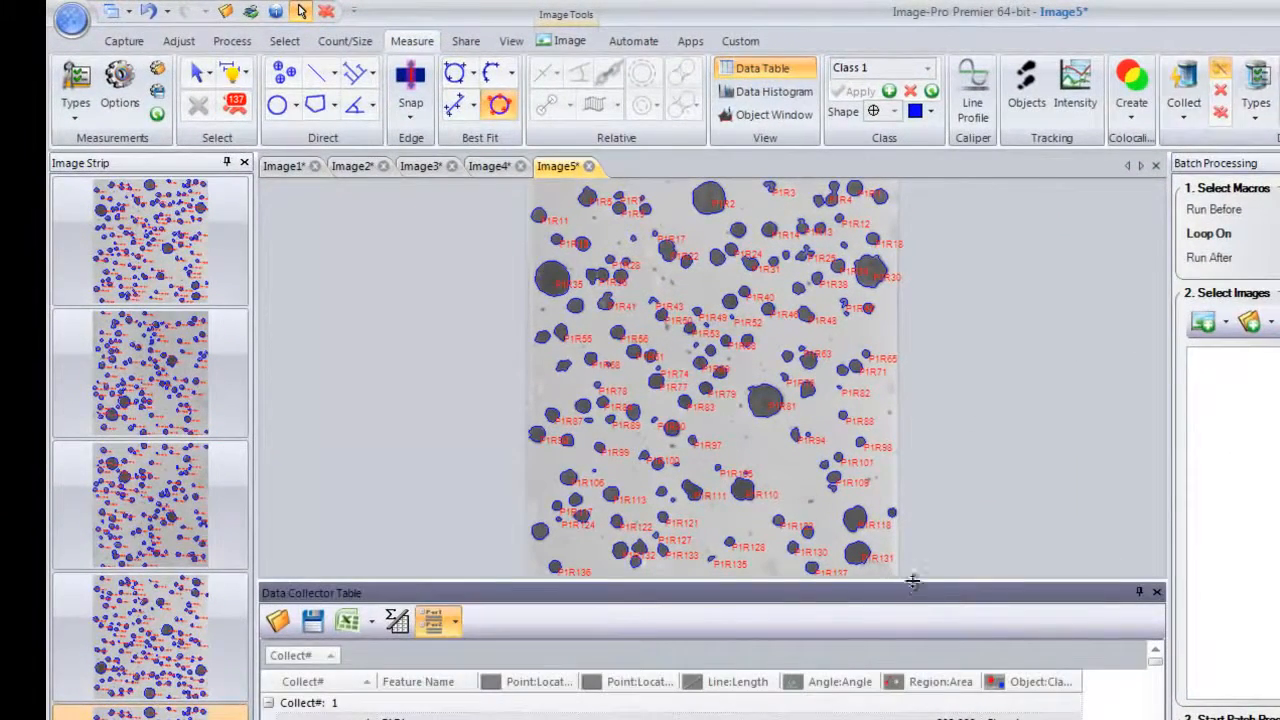
drag(918, 582, 940, 440)
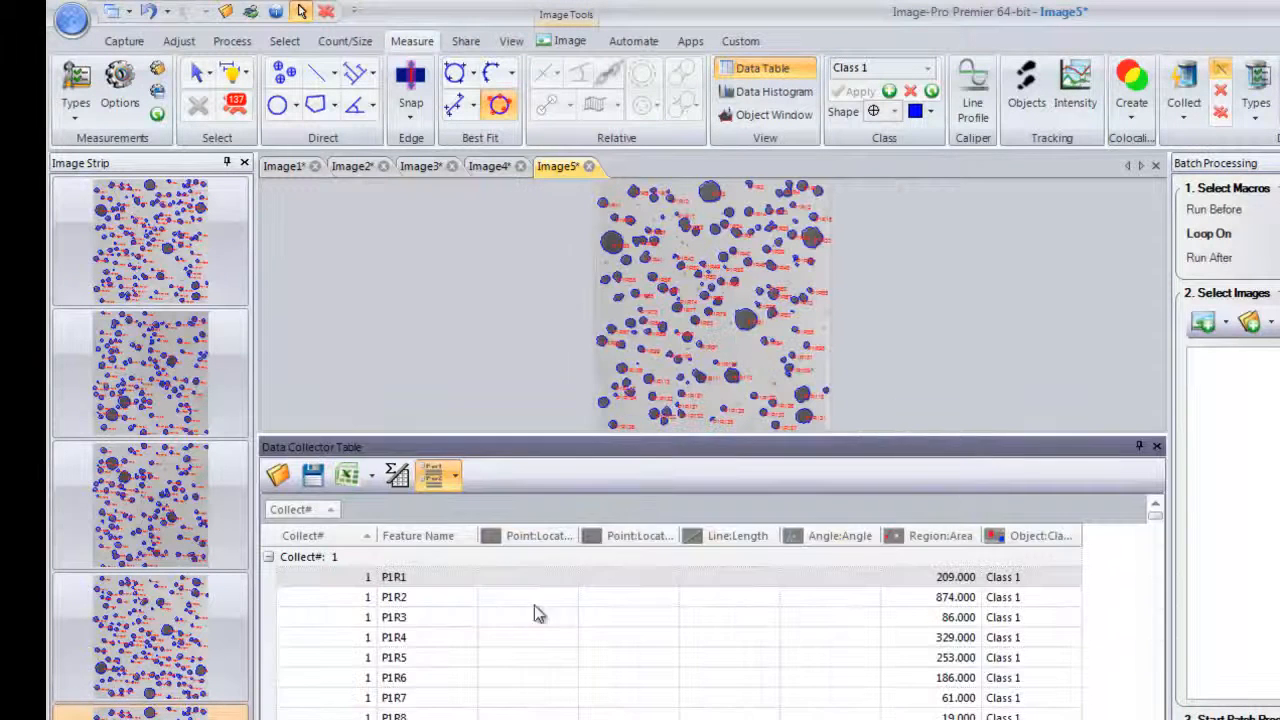
mouse_move(1155, 508)
mouse_down()
mouse_move(1155, 719)
mouse_move(1163, 505)
mouse_up()
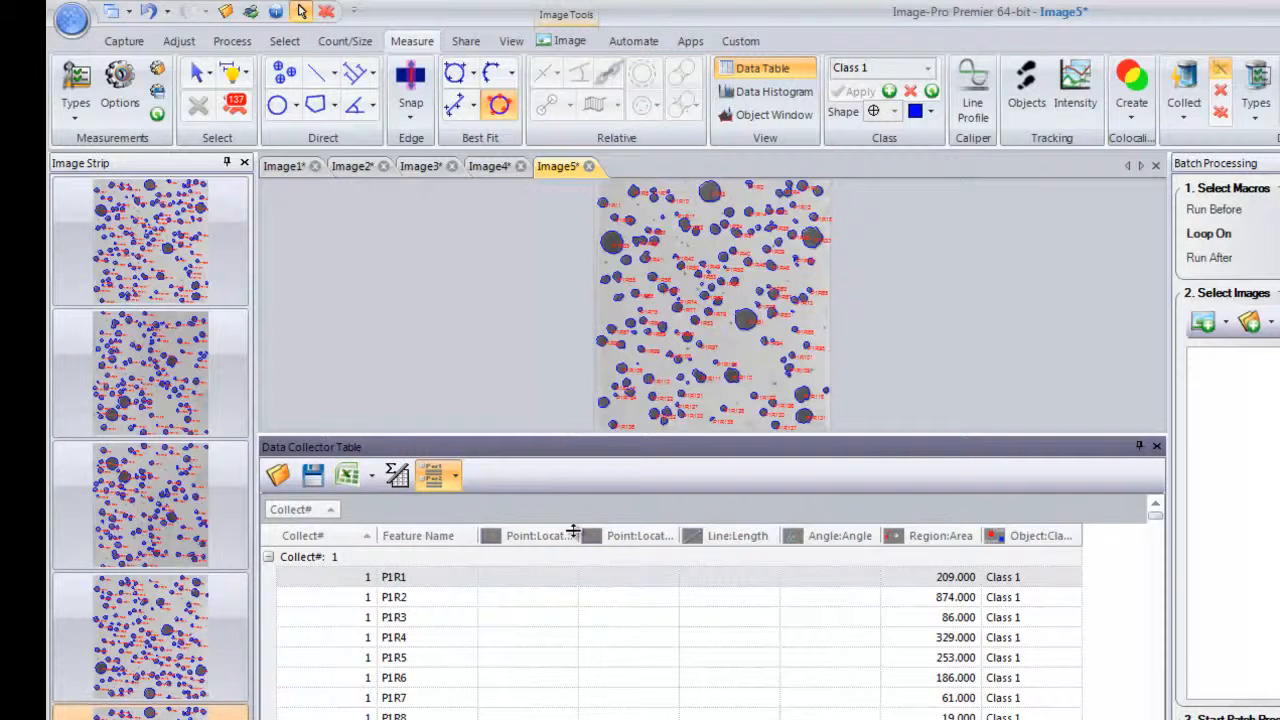
drag(563, 641, 560, 660)
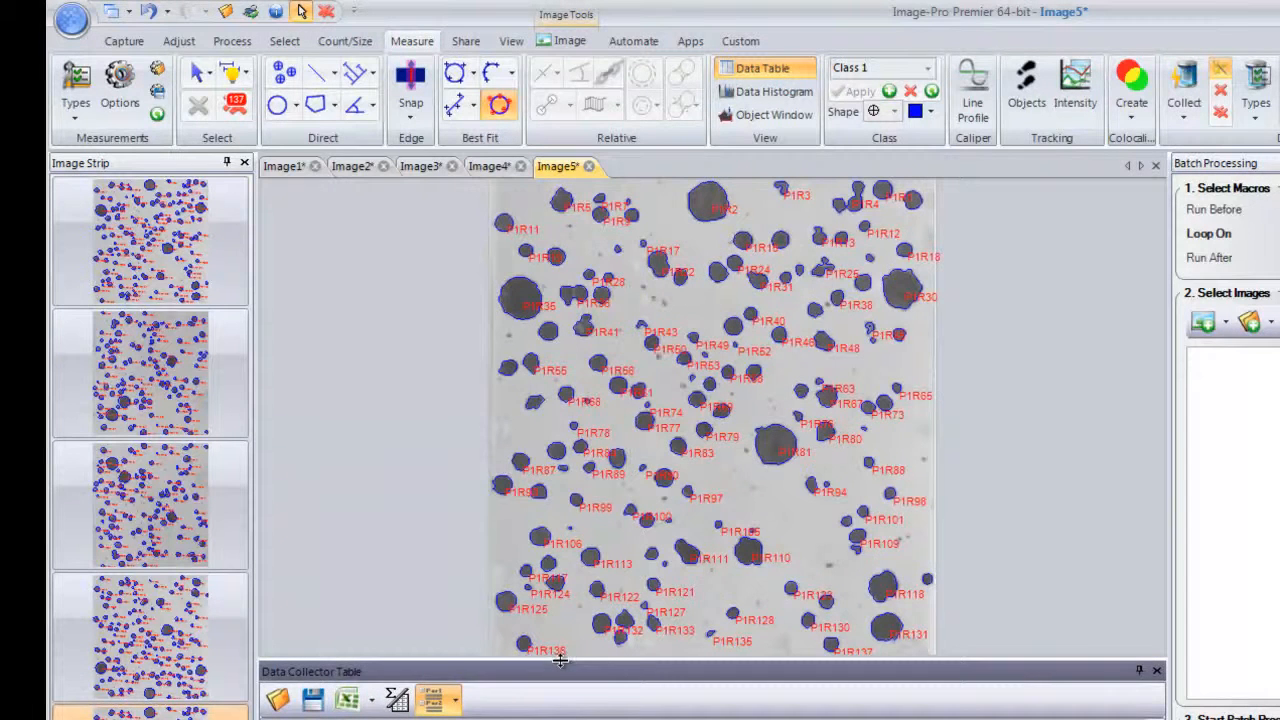